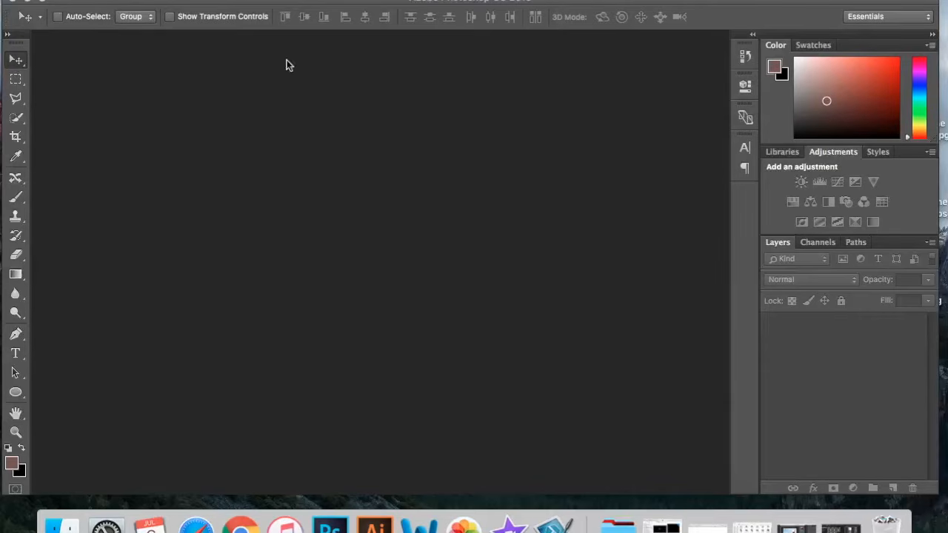
- Stitch Panoramic 1.jpg through Panoramic 4.jpg from the Photo Editing folder with Photomerge, using the Auto layout and blending the images together
click(132, 0)
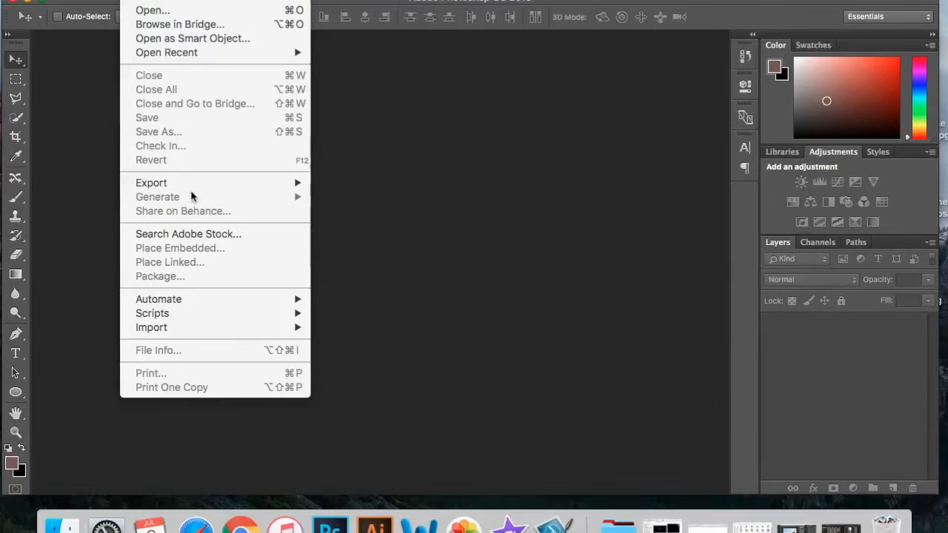
mouse_move(207, 301)
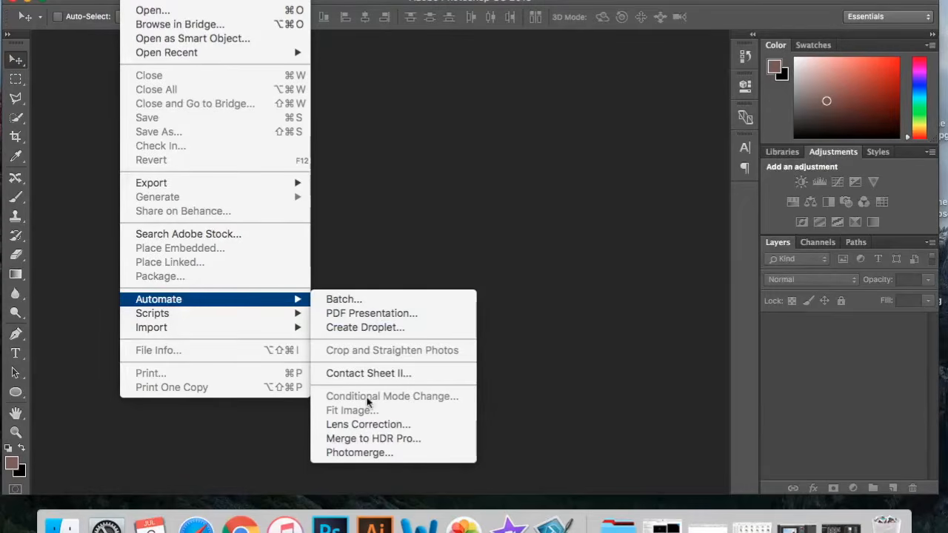
click(370, 453)
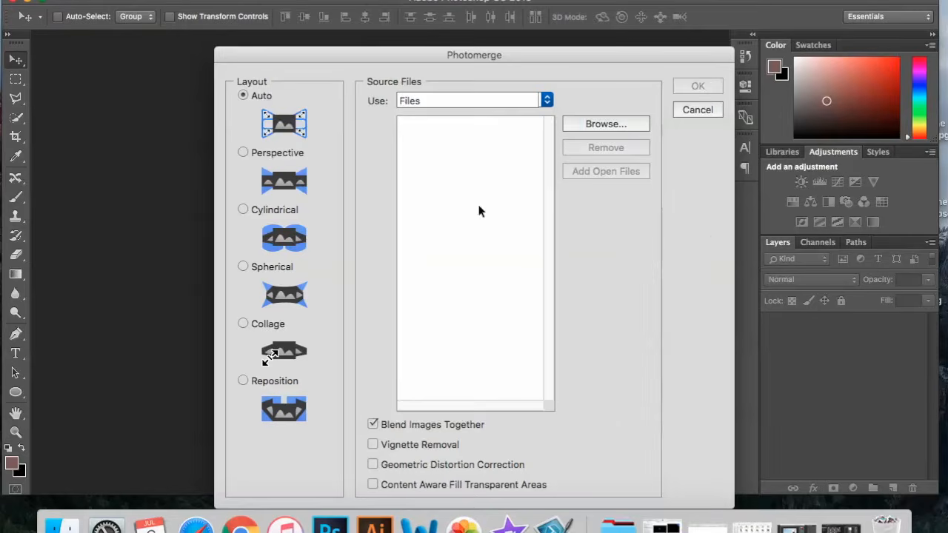
drag(514, 55, 485, 25)
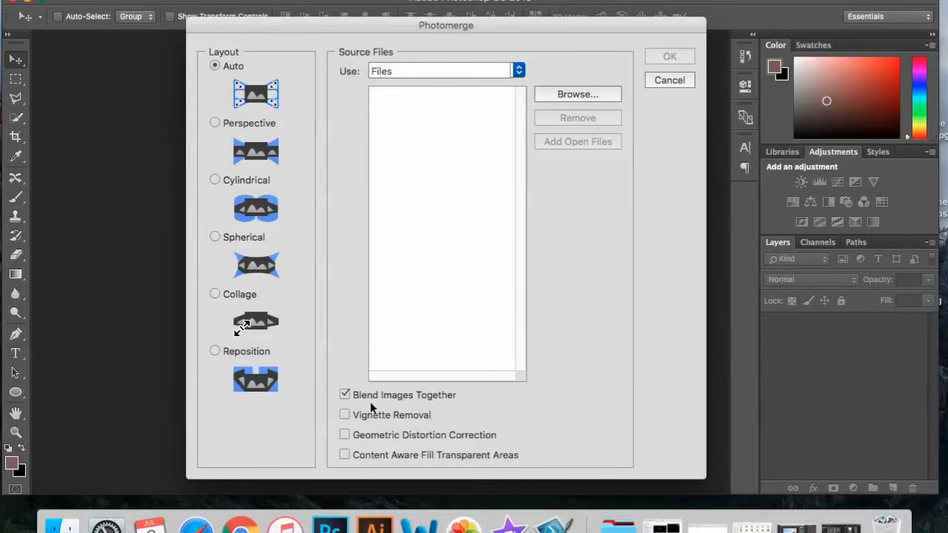
click(571, 94)
key(super+a)
scroll(532, 285, down, 5)
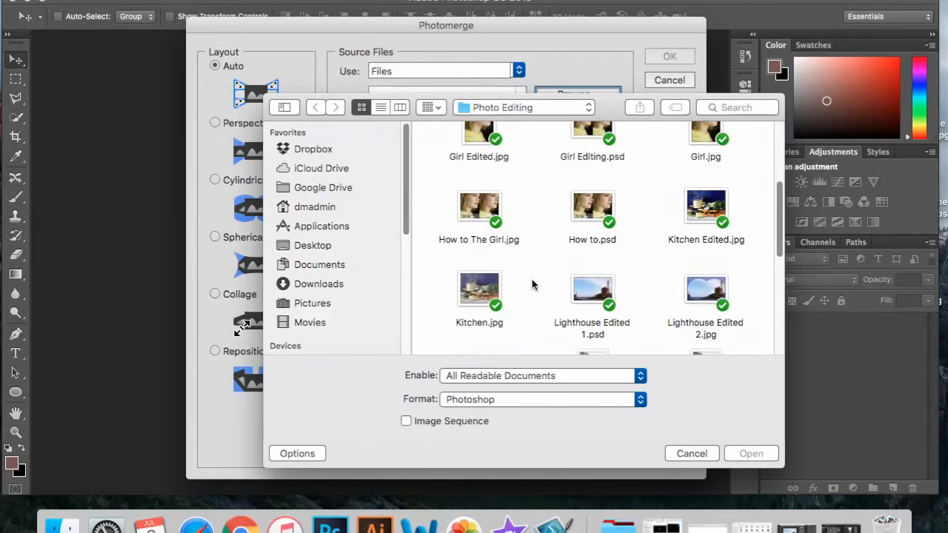
scroll(531, 285, down, 5)
drag(438, 255, 741, 299)
scroll(536, 320, down, 1)
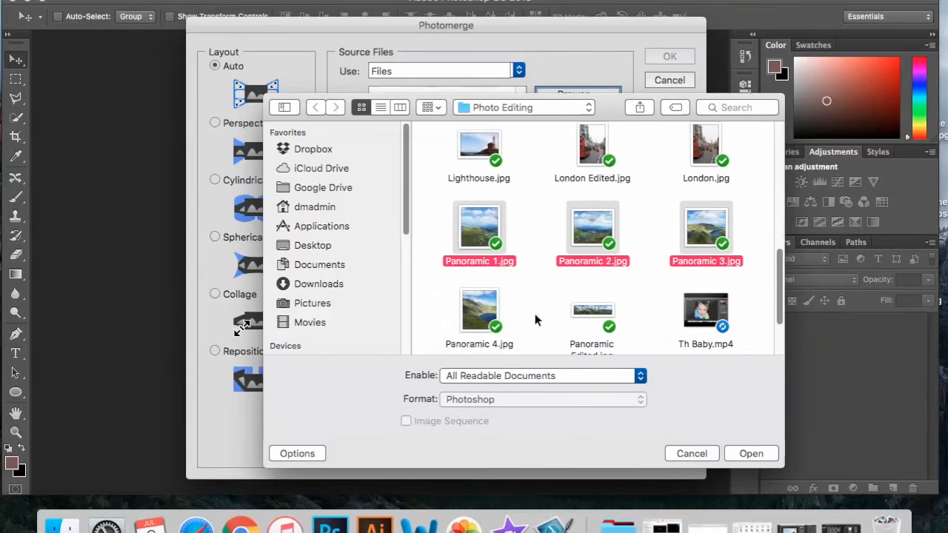
super+click(486, 320)
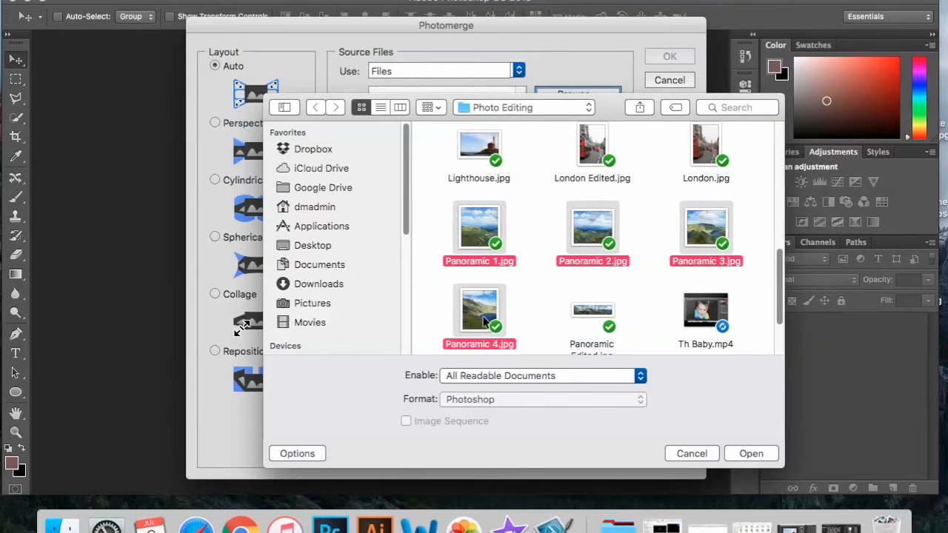
click(750, 453)
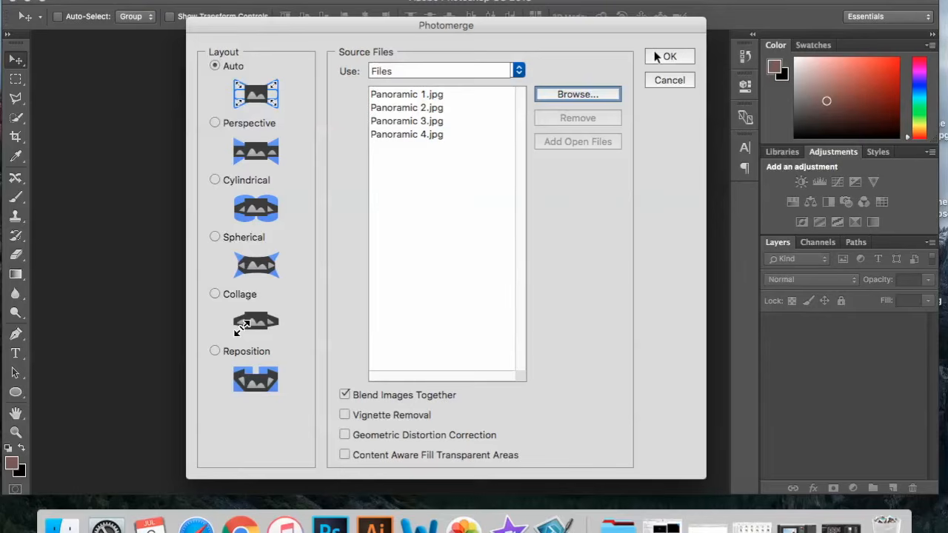
click(654, 53)
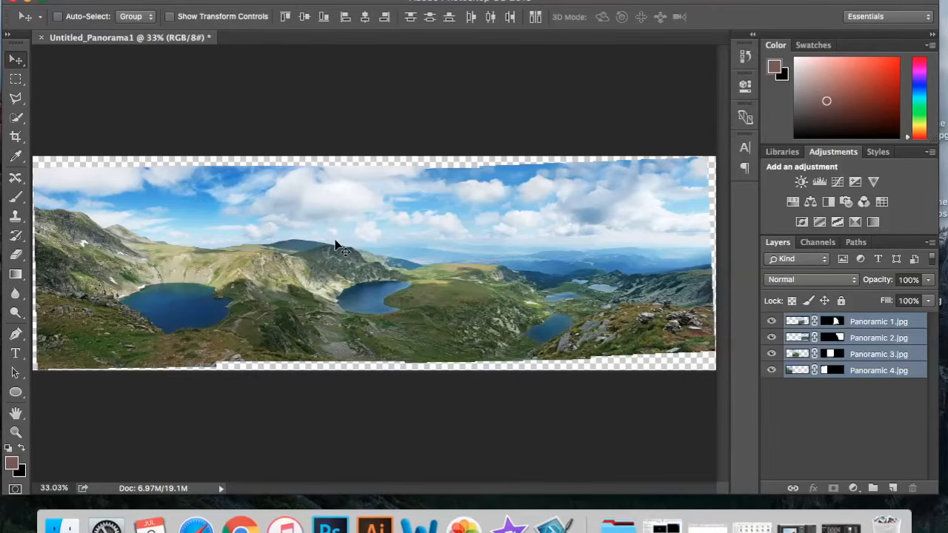
- Crop the panorama on all four sides to trim away the uneven transparent borders
key(super+minus)
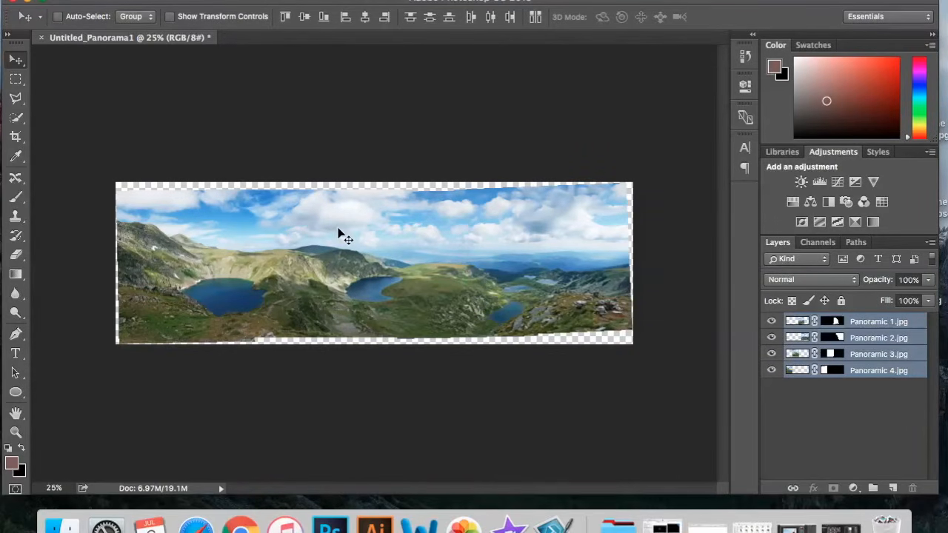
click(16, 137)
drag(373, 186, 372, 190)
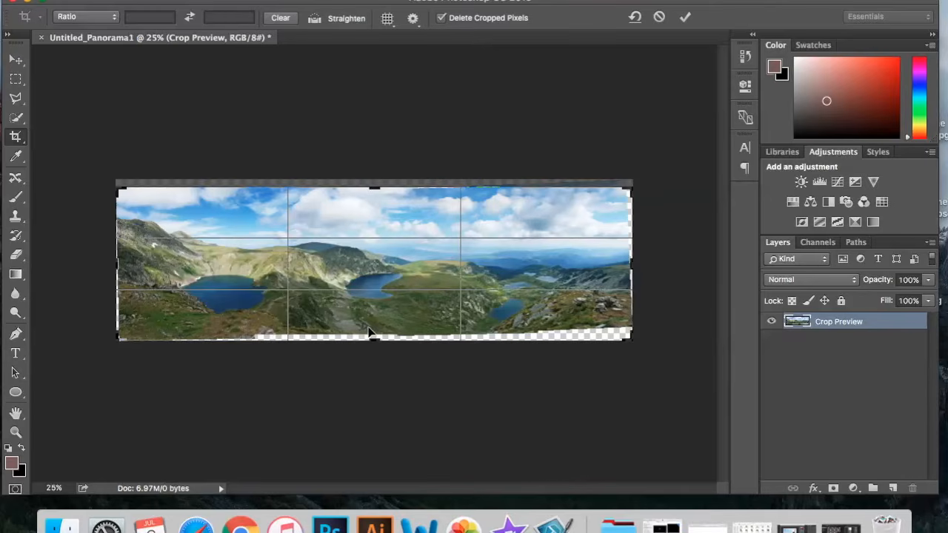
drag(372, 337, 372, 332)
drag(627, 265, 631, 264)
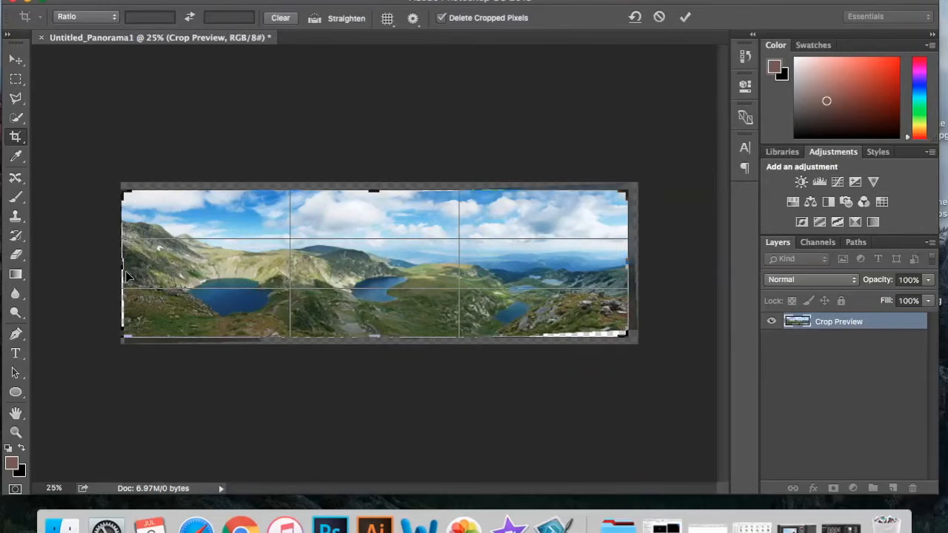
drag(126, 268, 129, 268)
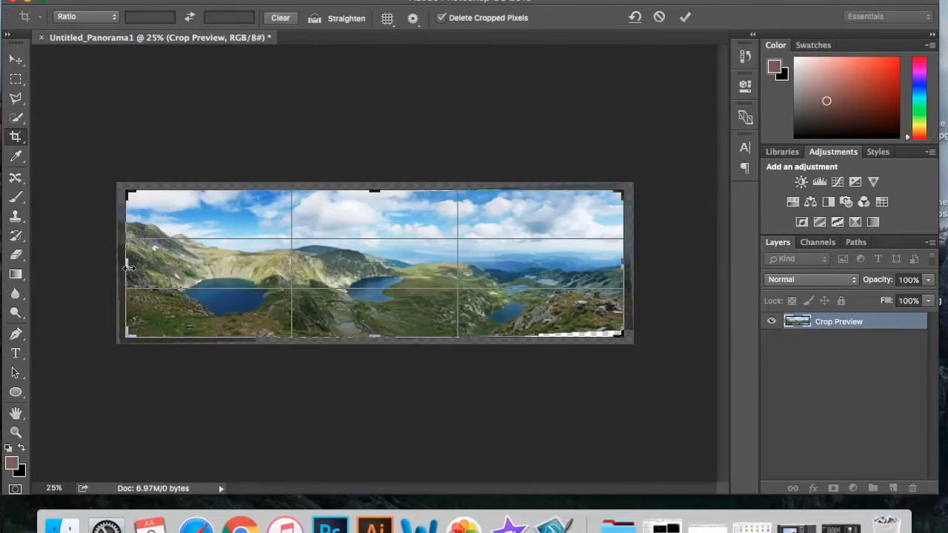
drag(379, 337, 378, 331)
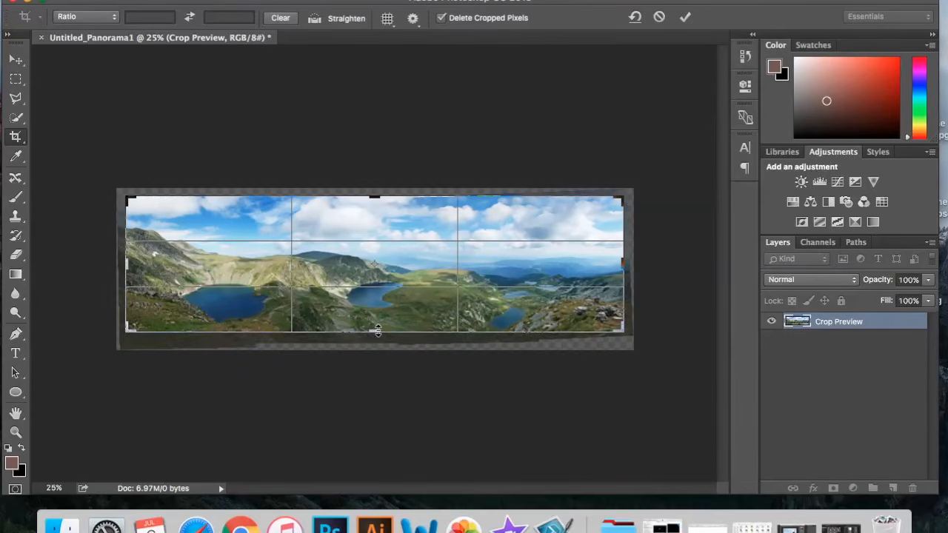
key(Return)
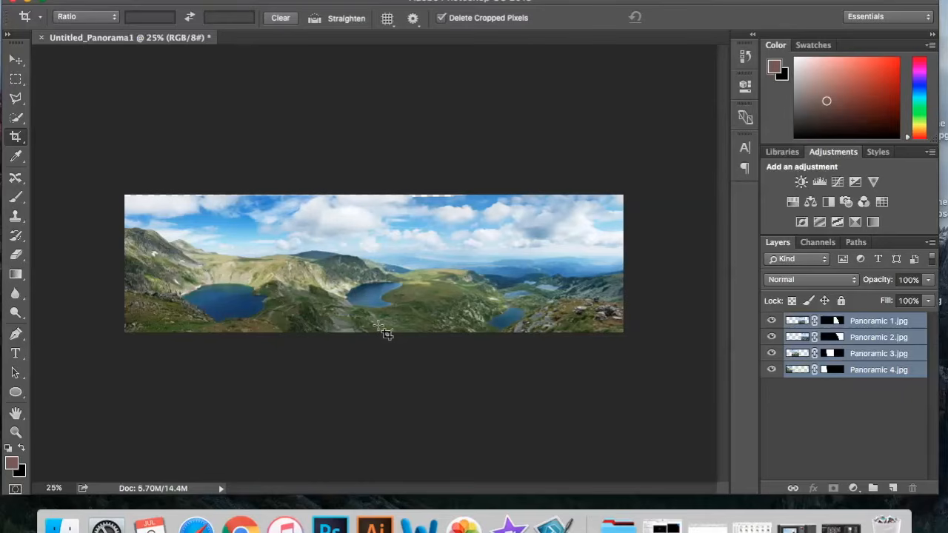
- Crop the panorama slightly tighter to remove the thin transparent remnants along its upper edge
drag(126, 204, 733, 402)
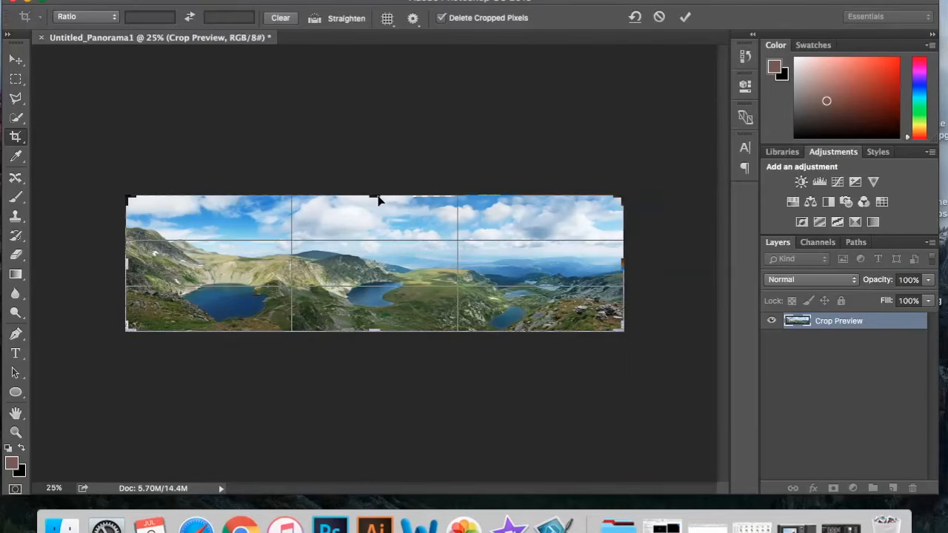
drag(372, 196, 372, 196)
key(Return)
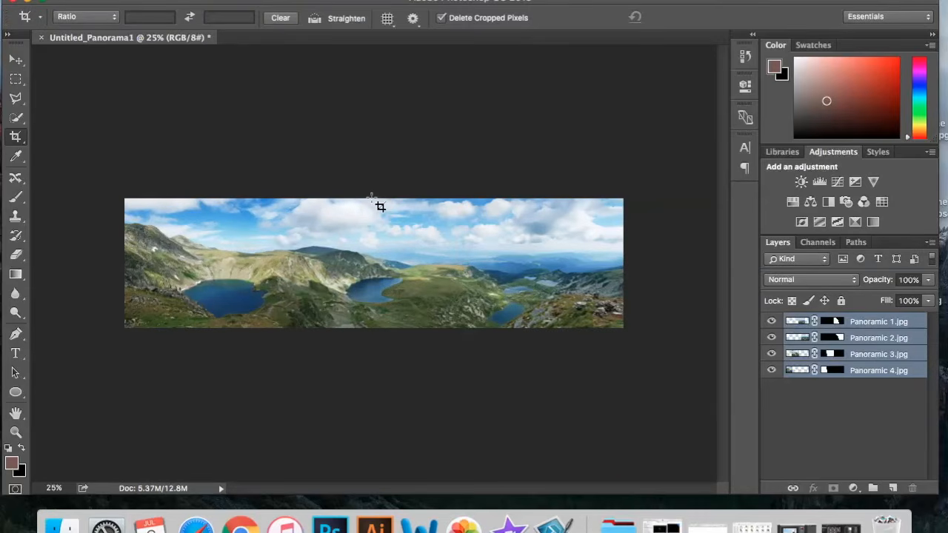
- Inspect the cropped panorama up close from one end to the other
key(super+plus)
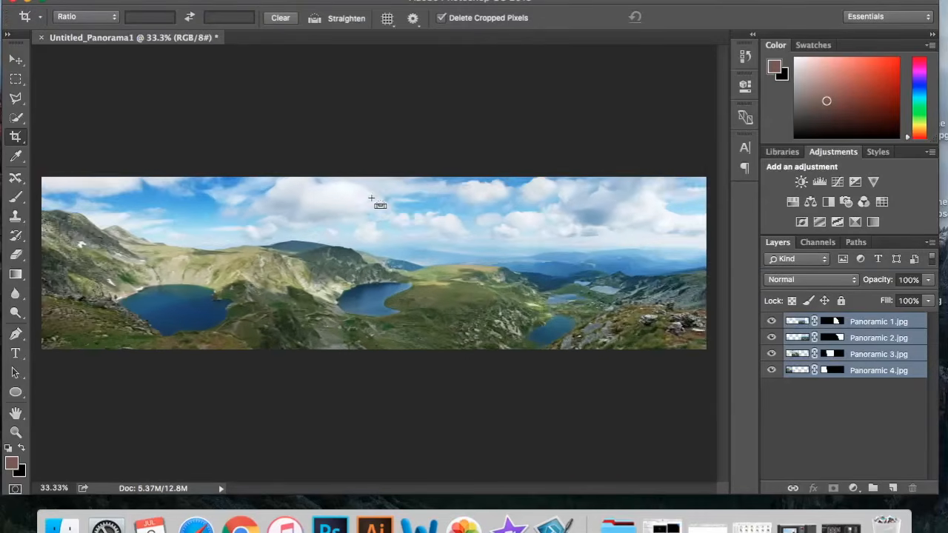
key(super+plus)
key(v)
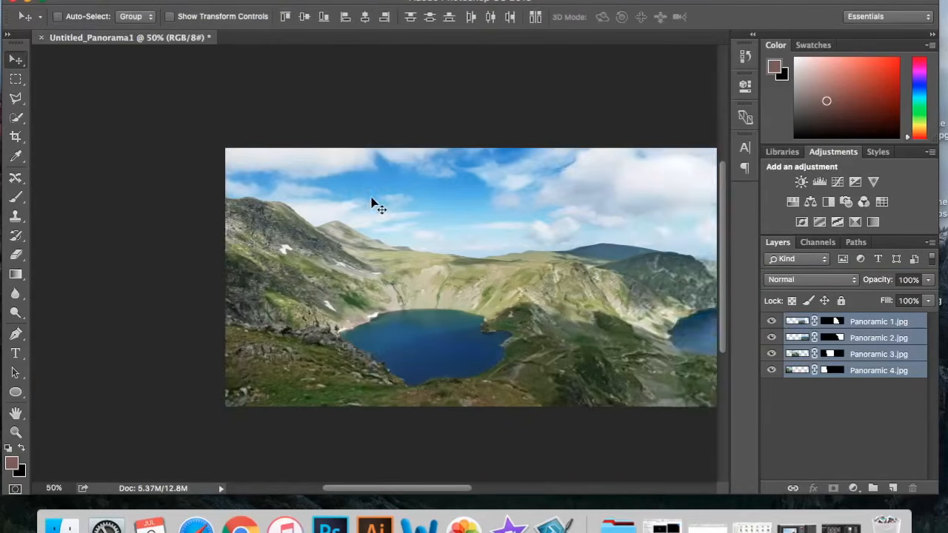
scroll(373, 205, left, 3)
scroll(370, 206, right, 10)
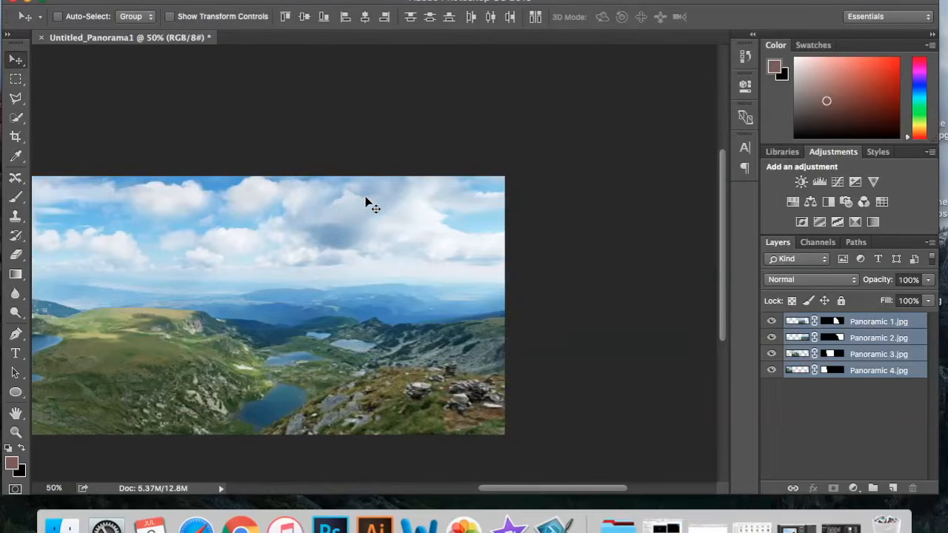
scroll(370, 205, left, 5)
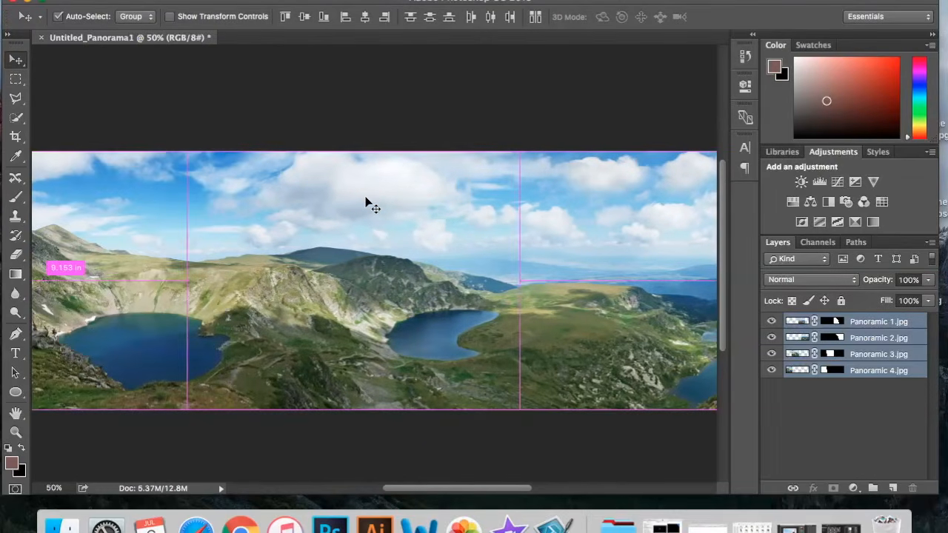
key(super+minus)
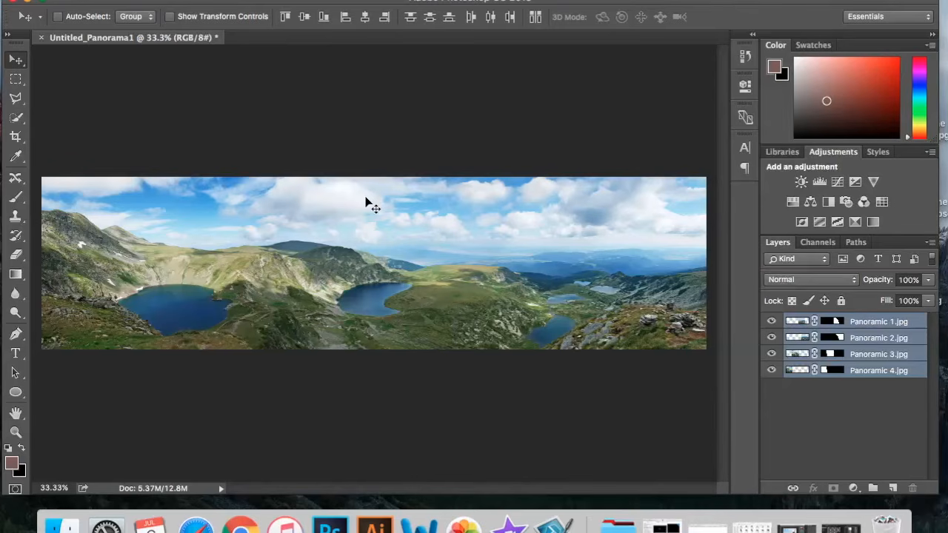
- Add a wide text box across the middle of the panorama and enter the surname in capitals as a watermark
click(16, 355)
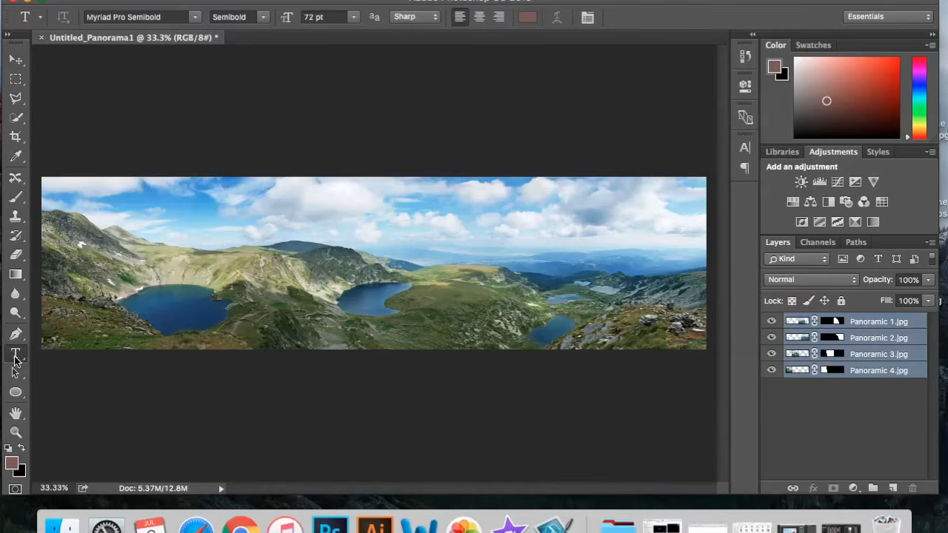
drag(104, 212, 644, 339)
text(SCOGGINS)
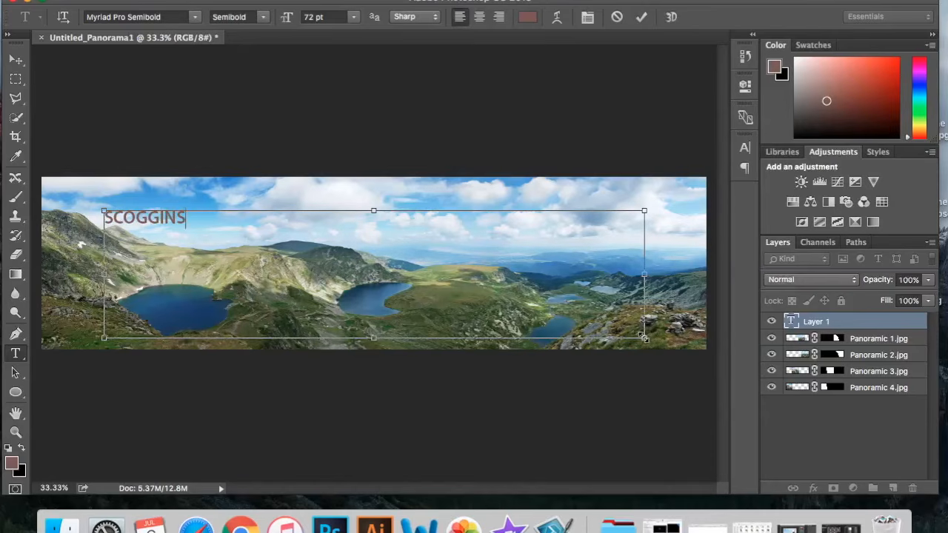
- Try font sizes of 200 and 500 pt on the watermark text, and settle on 400 pt
key(super+a)
click(353, 15)
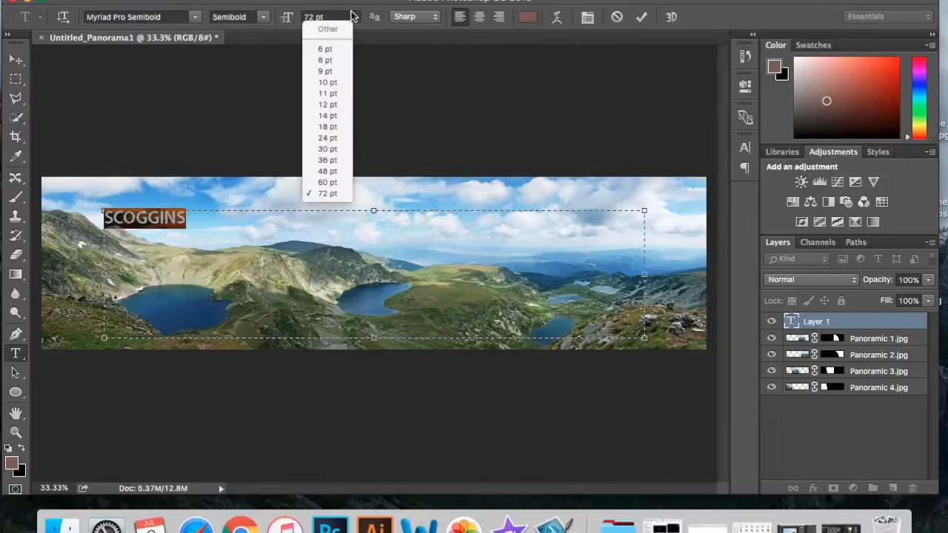
click(353, 16)
click(334, 17)
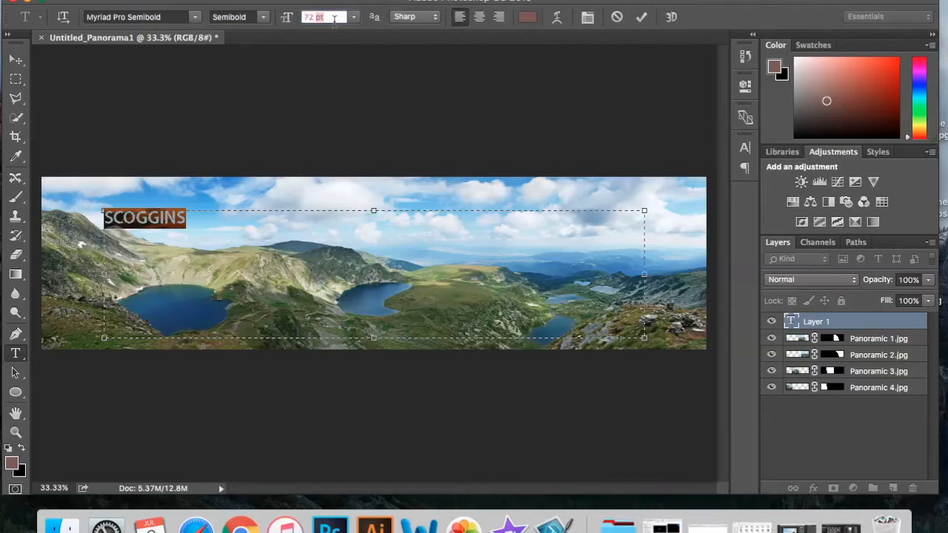
text(200)
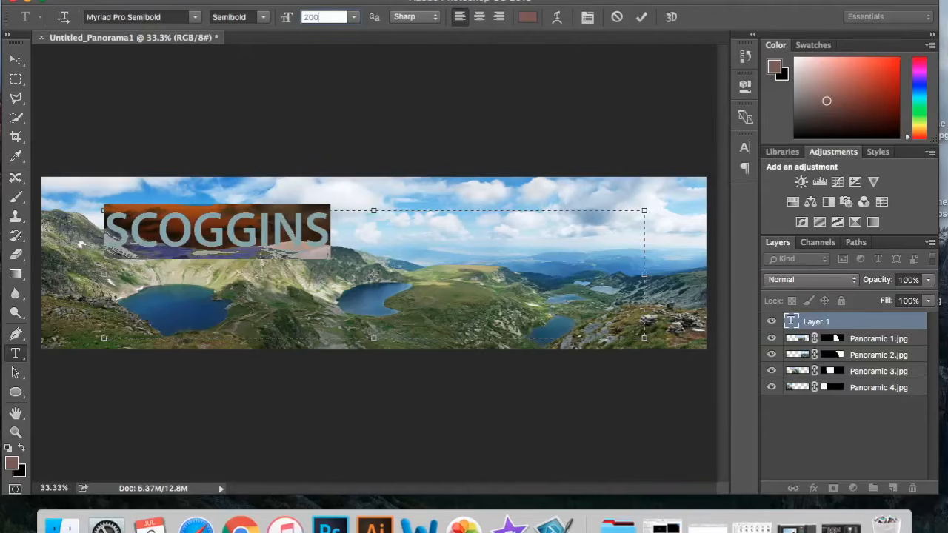
double_click(334, 21)
text(500)
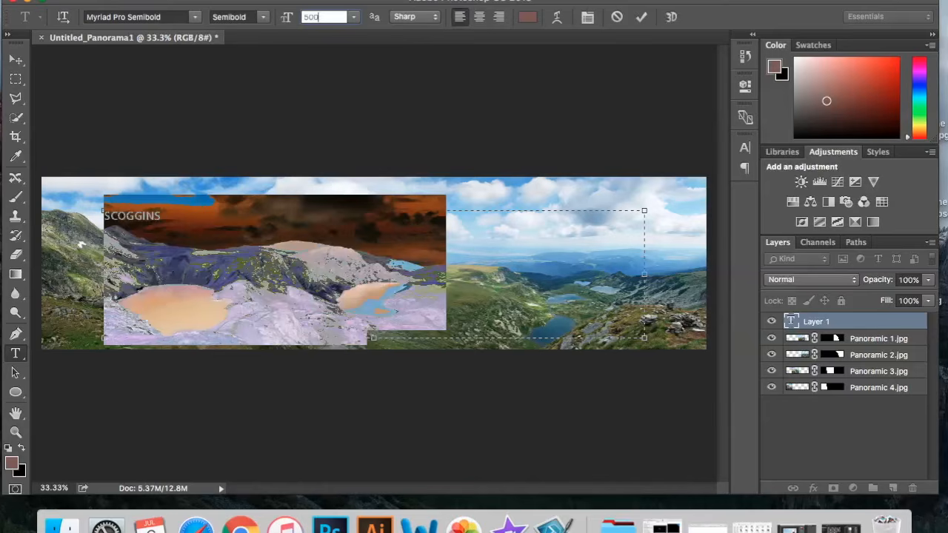
double_click(334, 19)
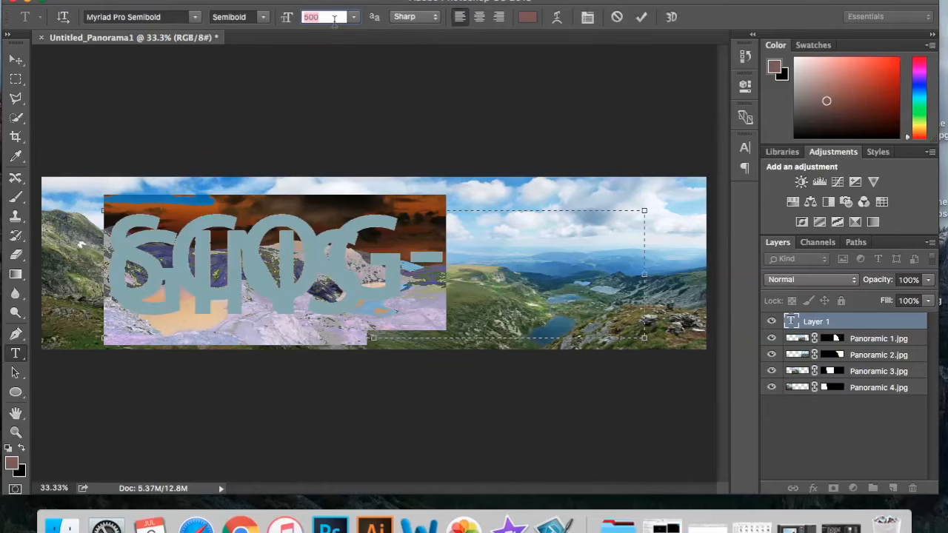
text(400)
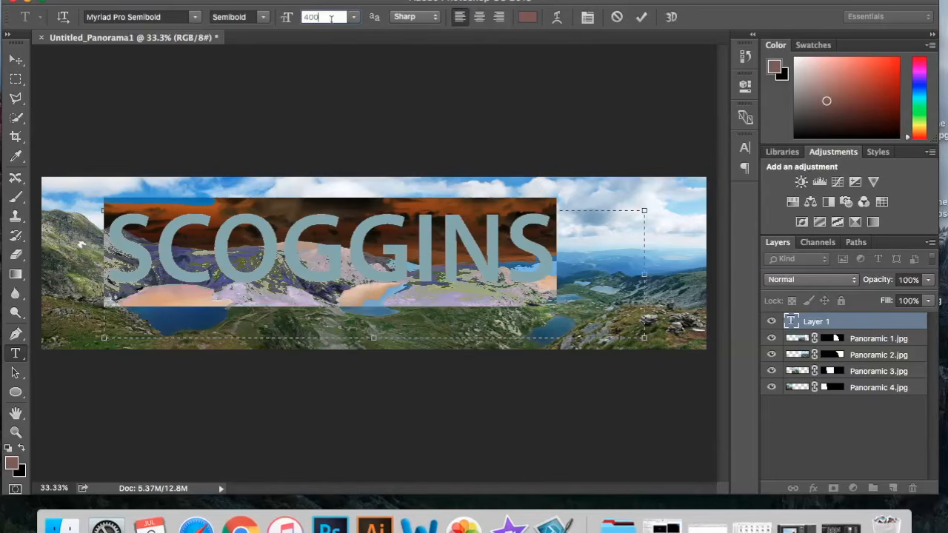
- Move the watermark text toward the center of the panorama and lower its layer opacity to 34%
drag(296, 287, 335, 303)
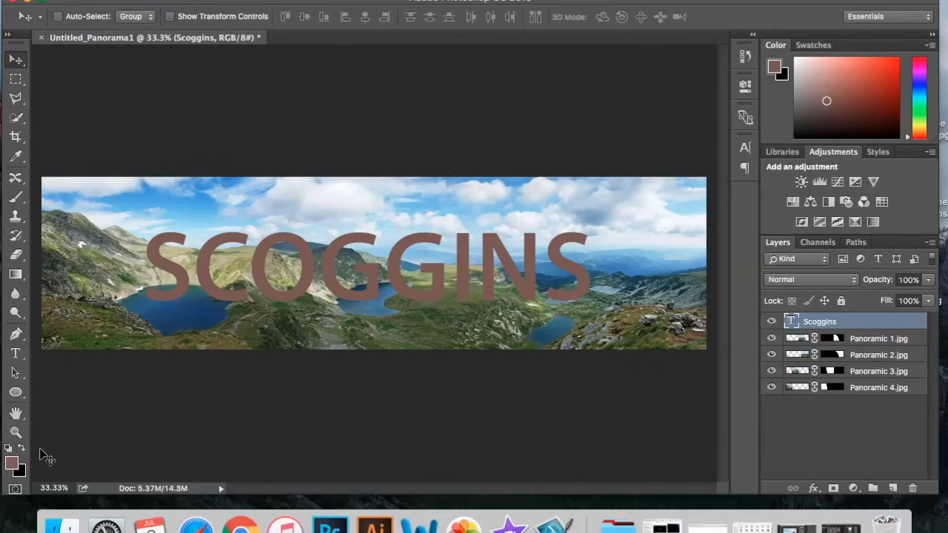
click(927, 280)
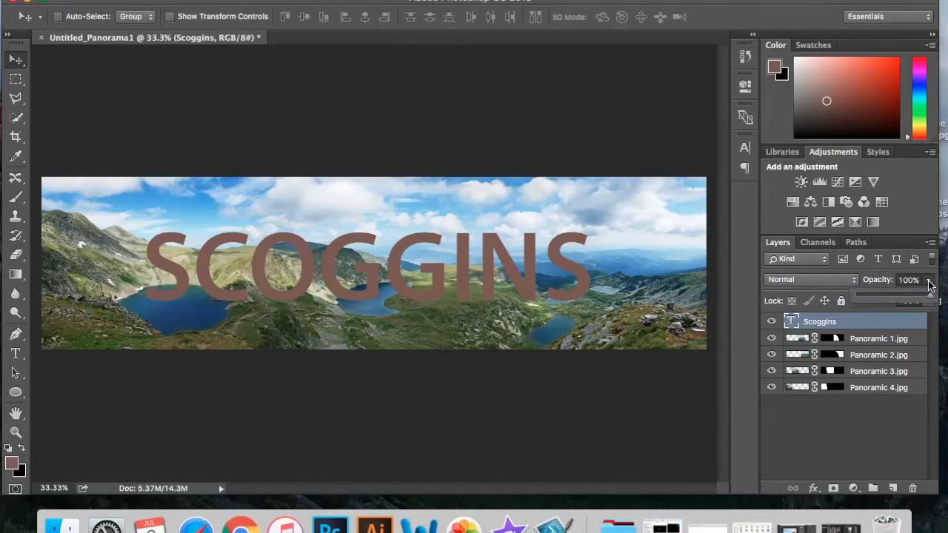
click(884, 296)
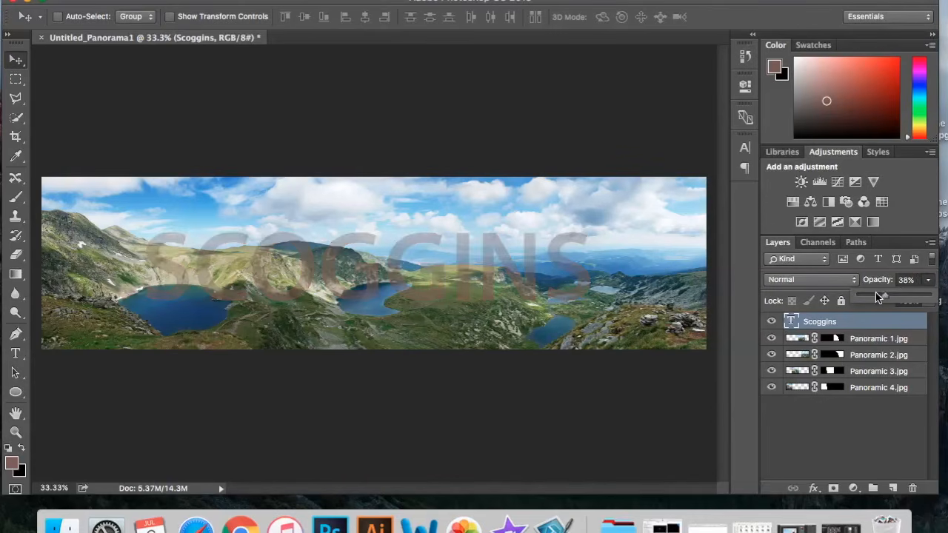
- Recolor the watermark text black and shift it slightly to the right to center it on the panorama
double_click(791, 320)
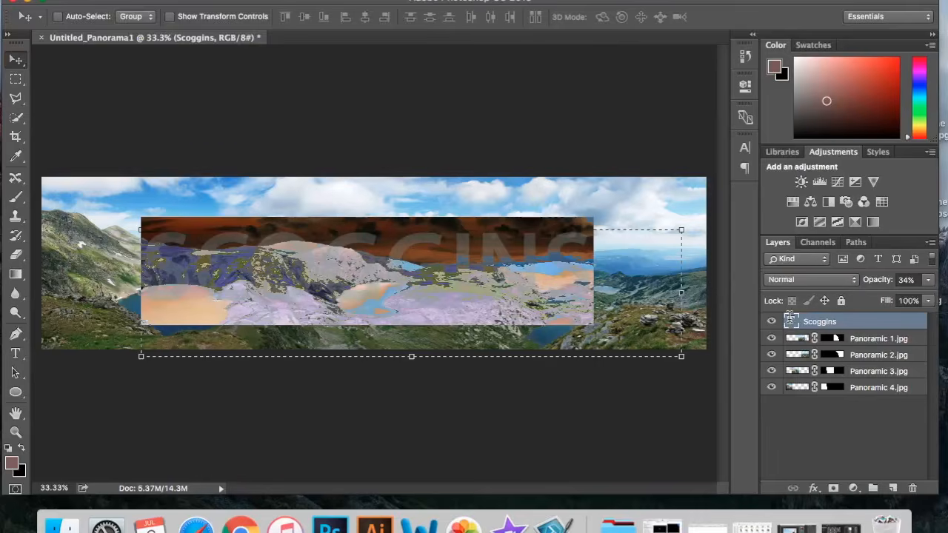
click(527, 16)
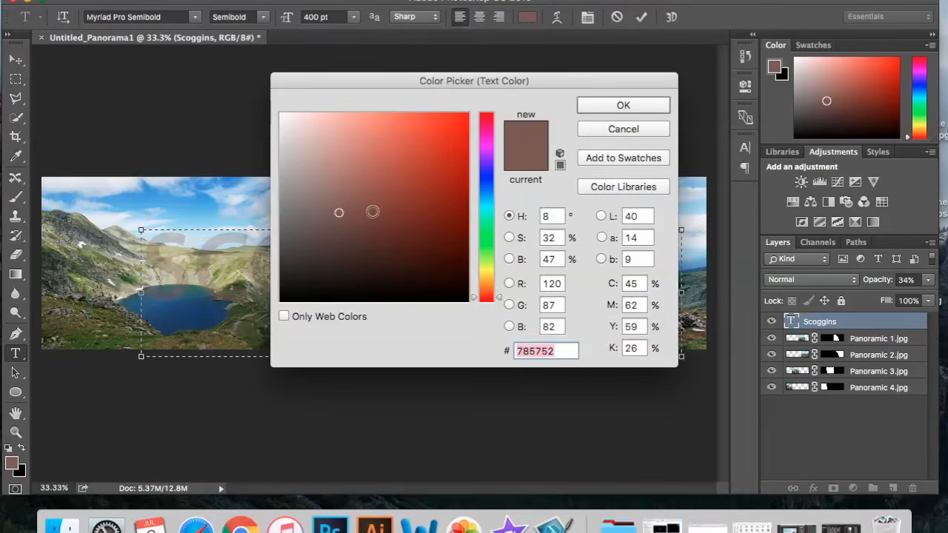
drag(372, 212, 481, 312)
click(623, 105)
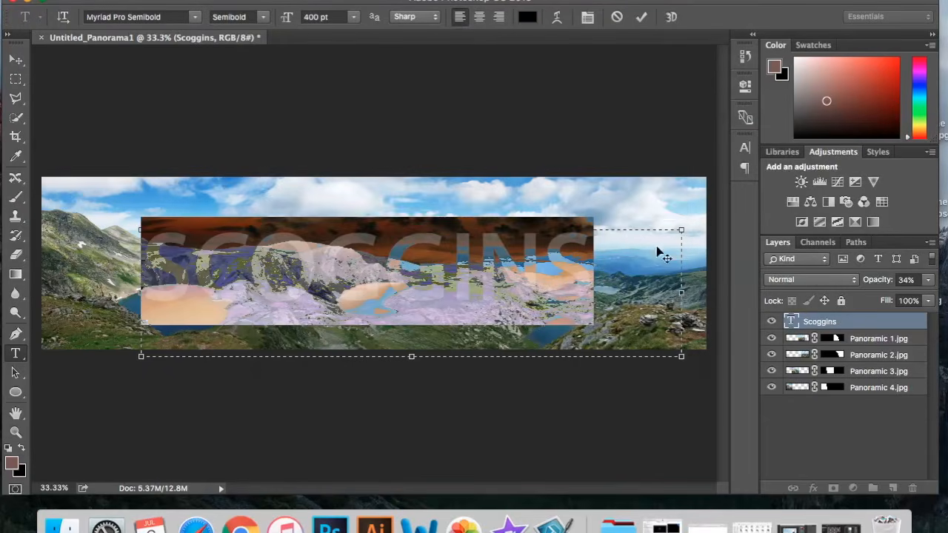
click(15, 59)
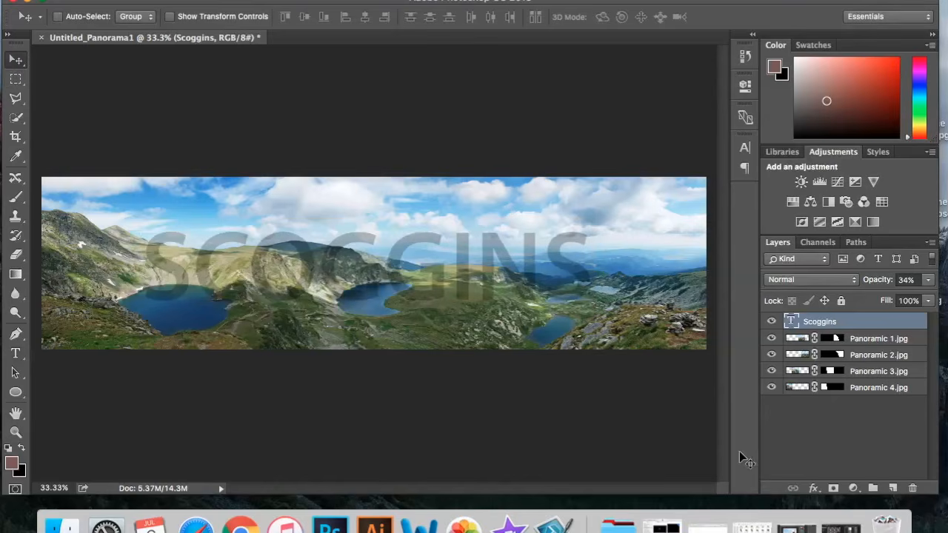
mouse_move(520, 294)
mouse_down()
mouse_move(525, 278)
mouse_move(509, 283)
mouse_move(525, 255)
mouse_move(638, 237)
mouse_move(563, 293)
mouse_move(496, 275)
mouse_move(499, 303)
mouse_move(540, 277)
mouse_move(584, 275)
mouse_move(529, 287)
mouse_up()
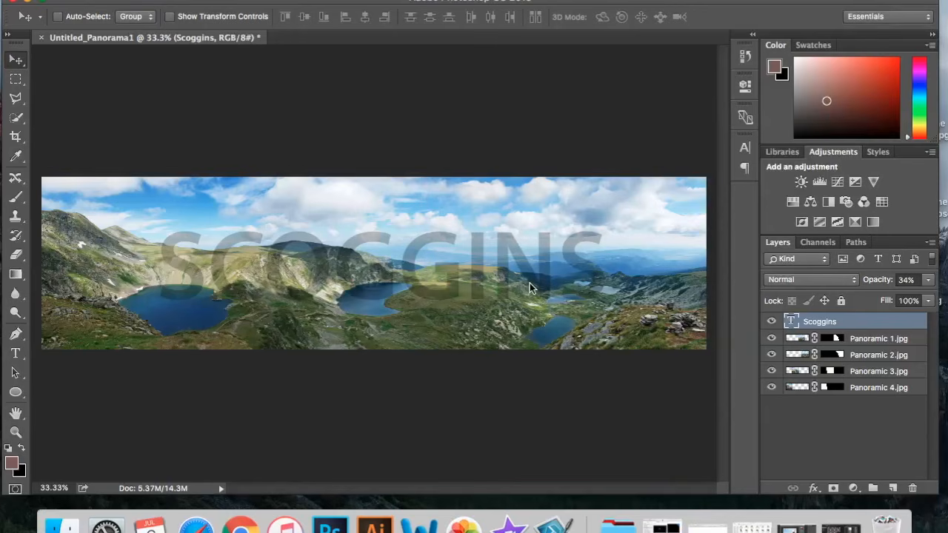